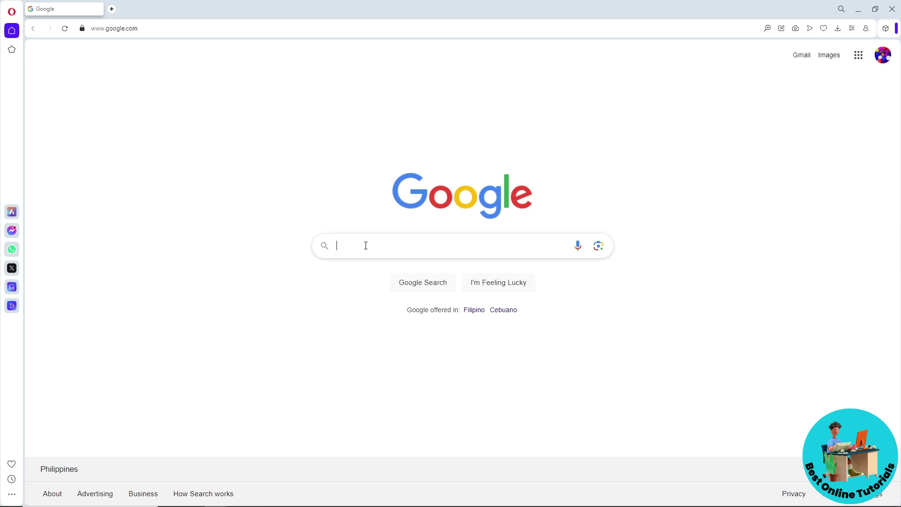
Search Google for 'nike affiliat', then switch to the corrected 'nike affiliate' results
left_click(366, 242)
type("nike affiliate")
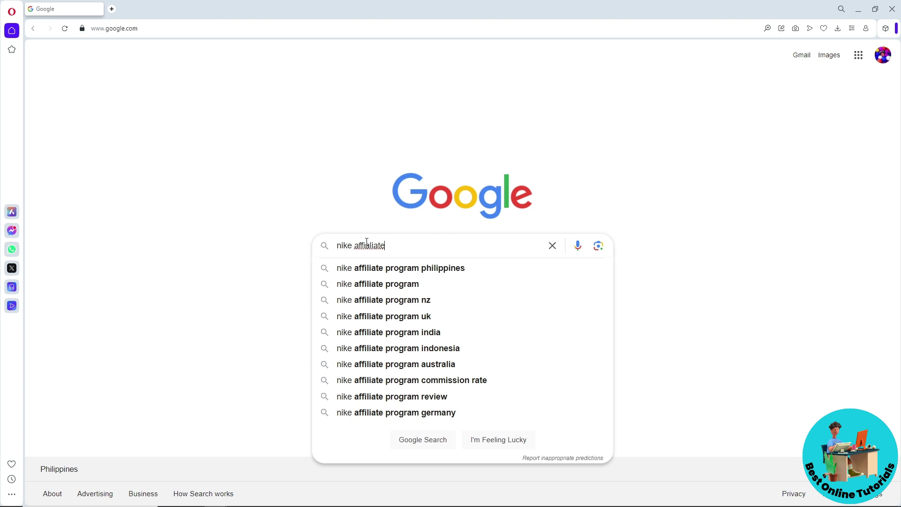
key("Return")
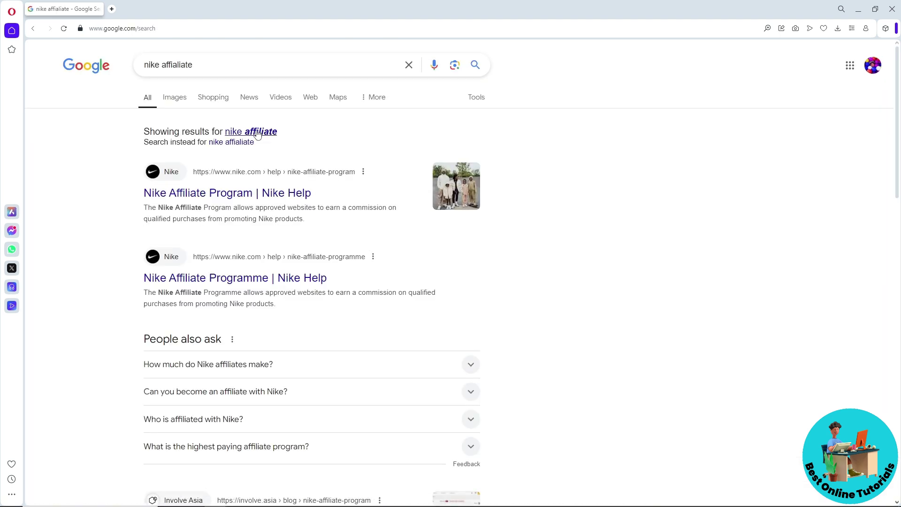
left_click(258, 132)
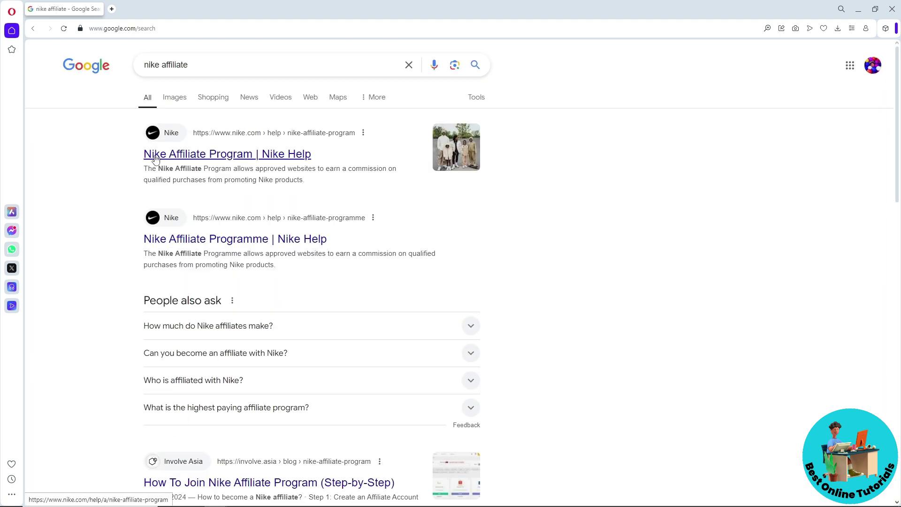
Go to Nike's Affiliate Program help page and start the Apply Now sign-up
left_click(207, 158)
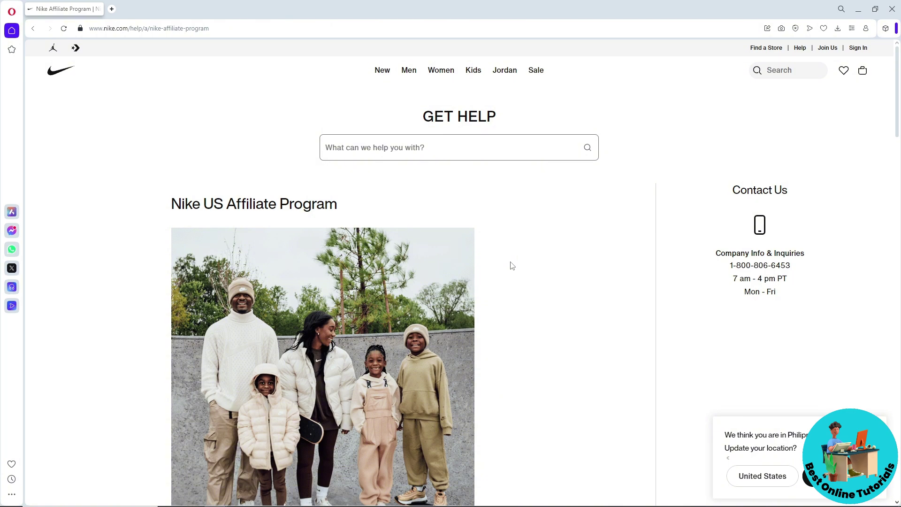
scroll(512, 265, "down", 20)
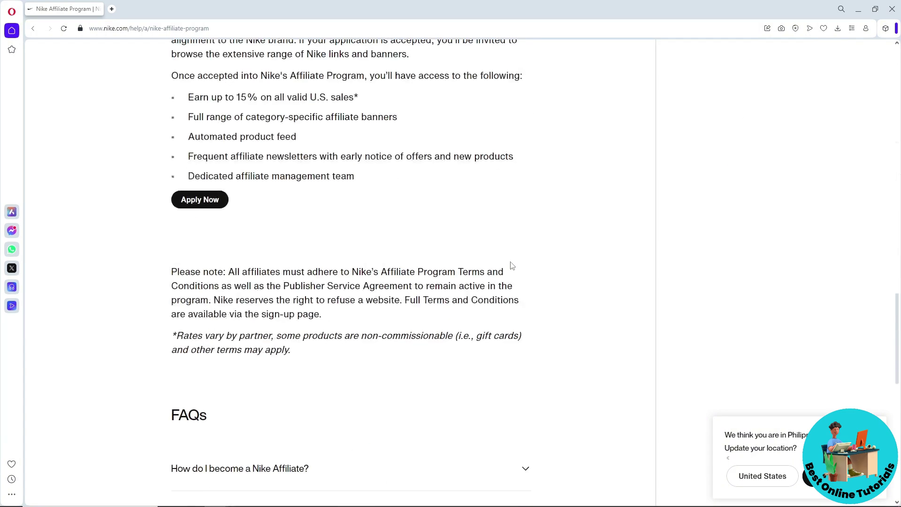
scroll(219, 315, "up", 3)
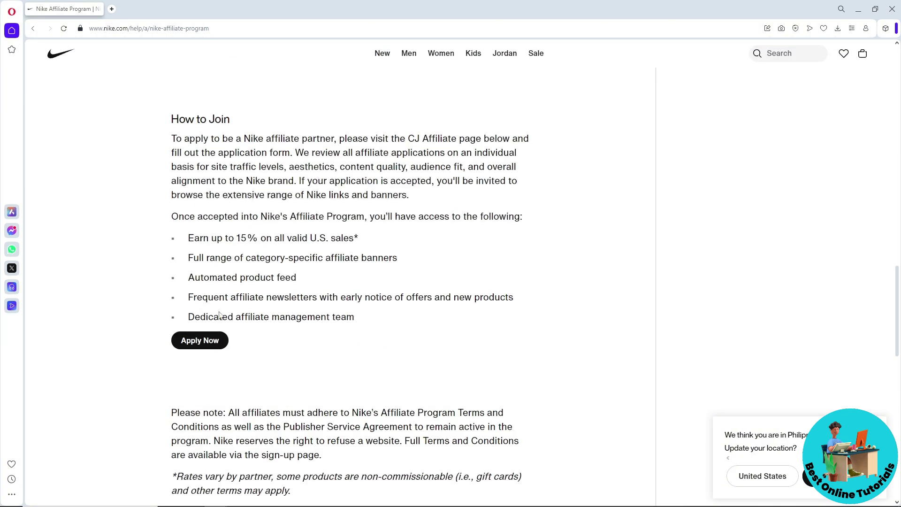
left_click(208, 344)
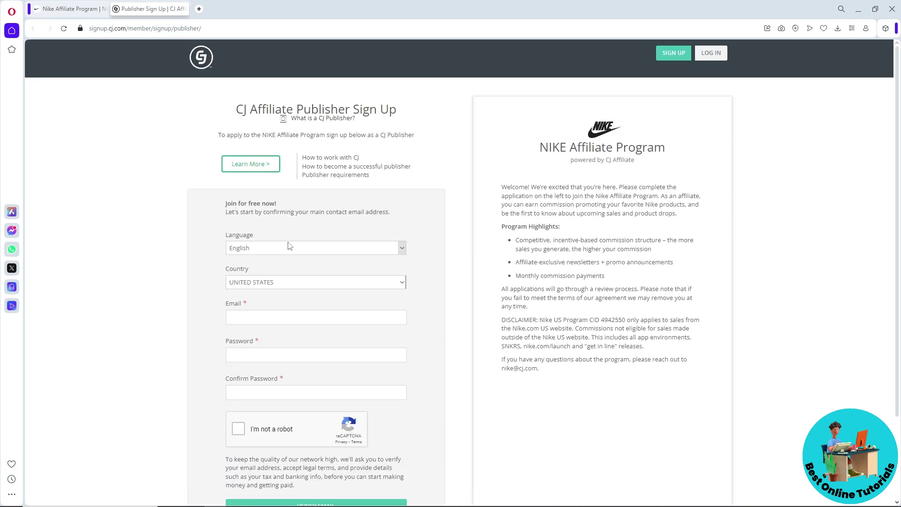
Keep the country as UNITED STATES and paste in the account e-mail address
scroll(279, 244, "down", 2)
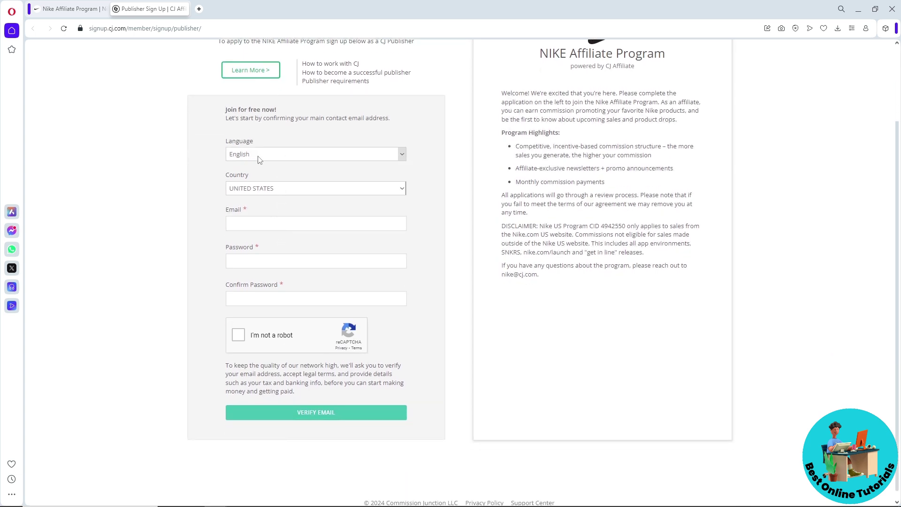
left_click(264, 190)
left_click(265, 193)
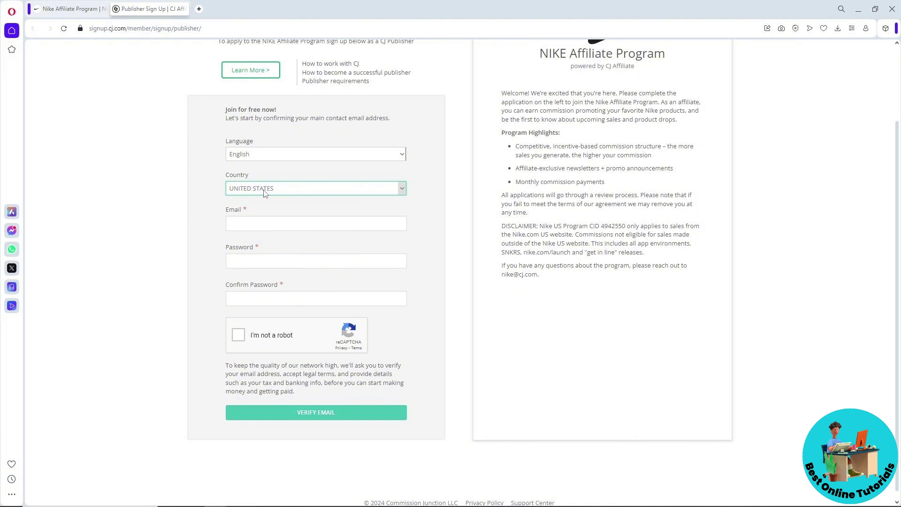
left_click(274, 223)
key("ctrl+v")
Enter the account password and a matching confirmation, lengthening it to meet requirements
left_click(272, 260)
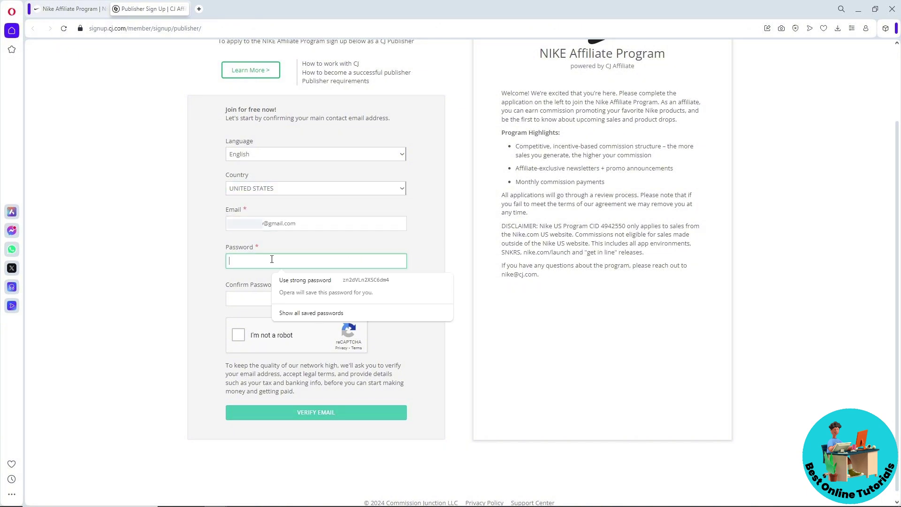
type("••••••••")
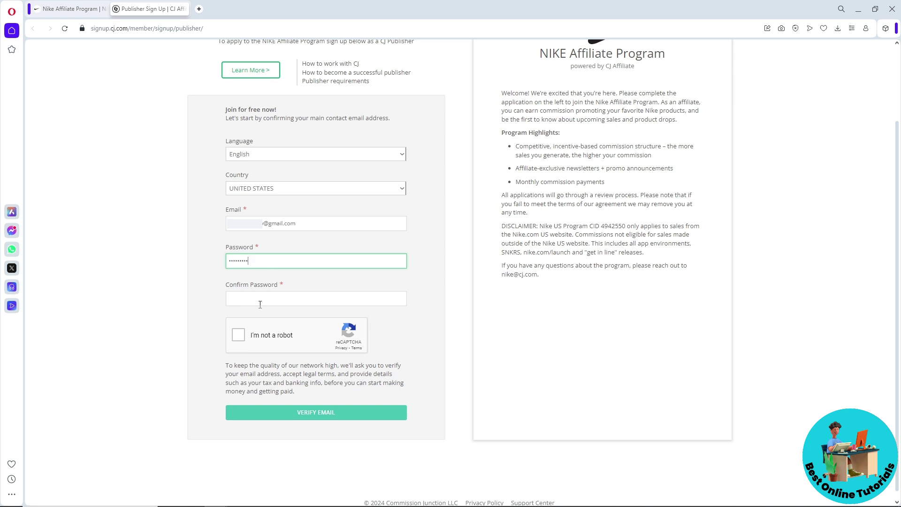
left_click(260, 305)
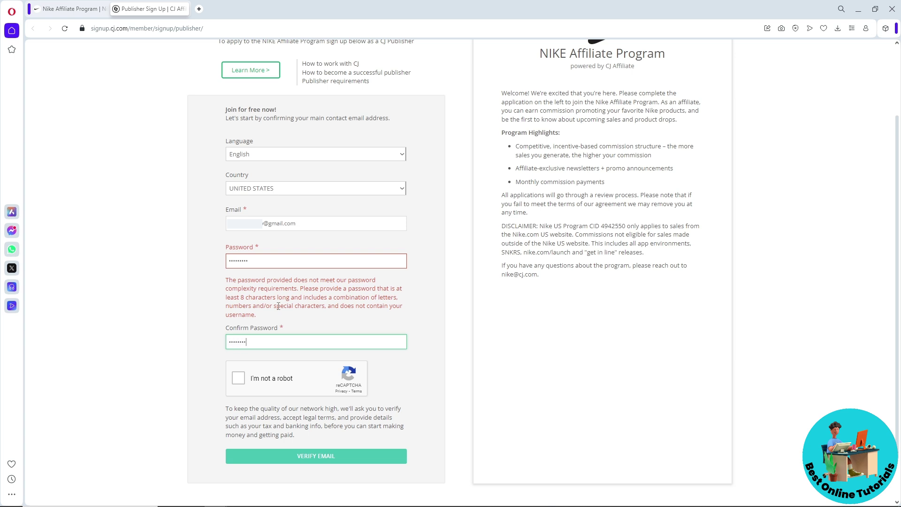
left_click(281, 260)
type("•••")
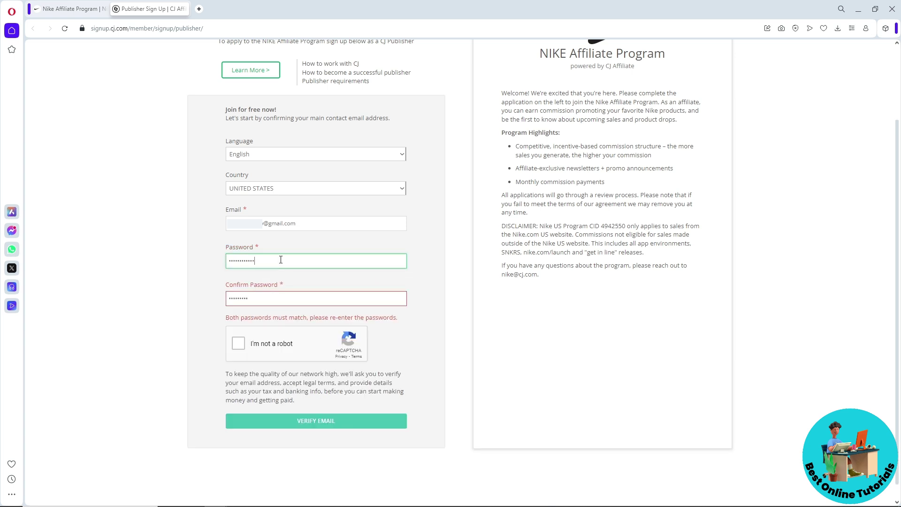
left_click(262, 298)
type("•••")
left_click(315, 278)
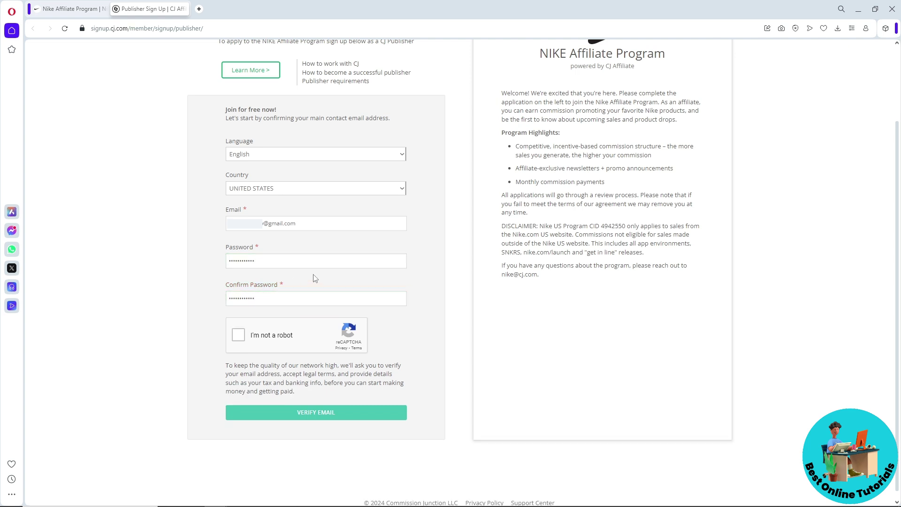
Pass the reCAPTCHA traffic-light challenge and submit with VERIFY EMAIL
left_click(239, 336)
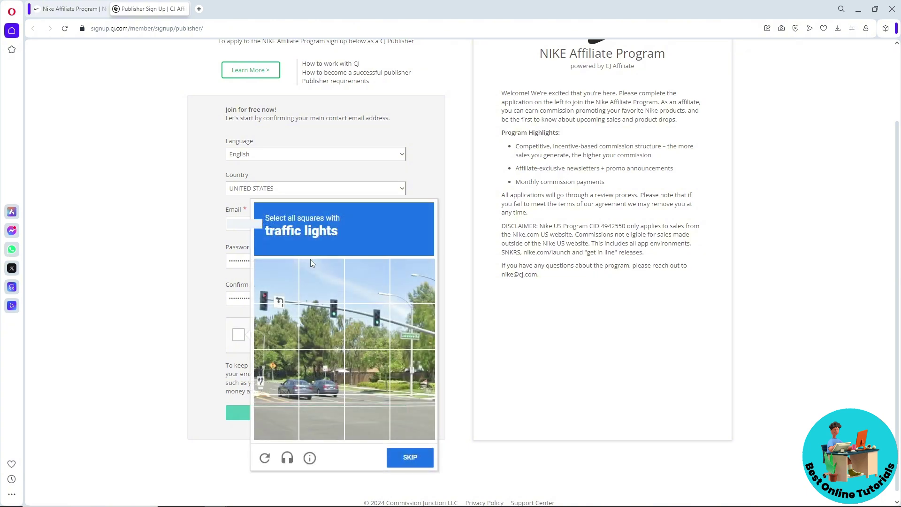
left_click(268, 293)
left_click(265, 314)
left_click(321, 324)
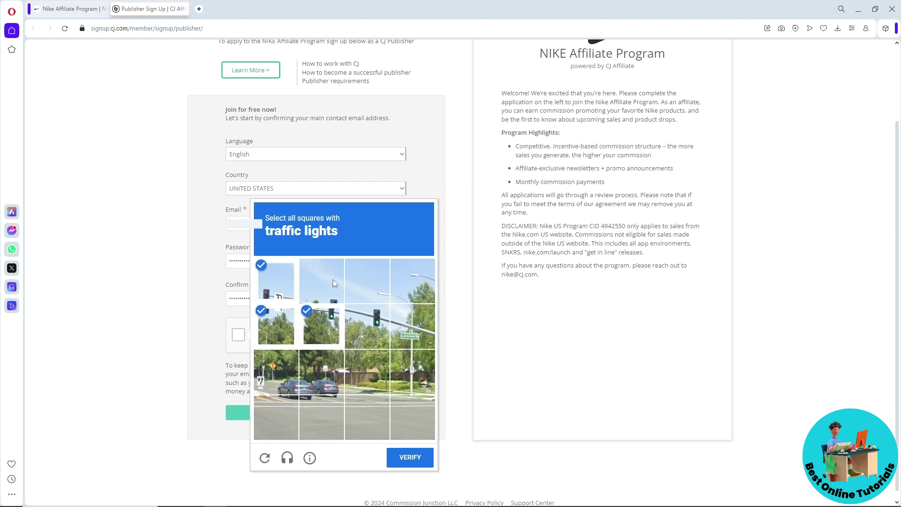
left_click(334, 280)
left_click(359, 298)
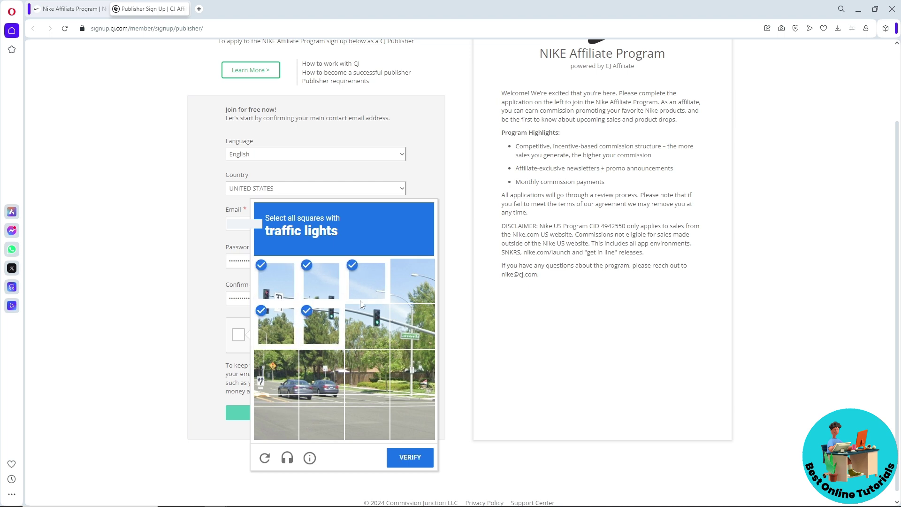
left_click(409, 457)
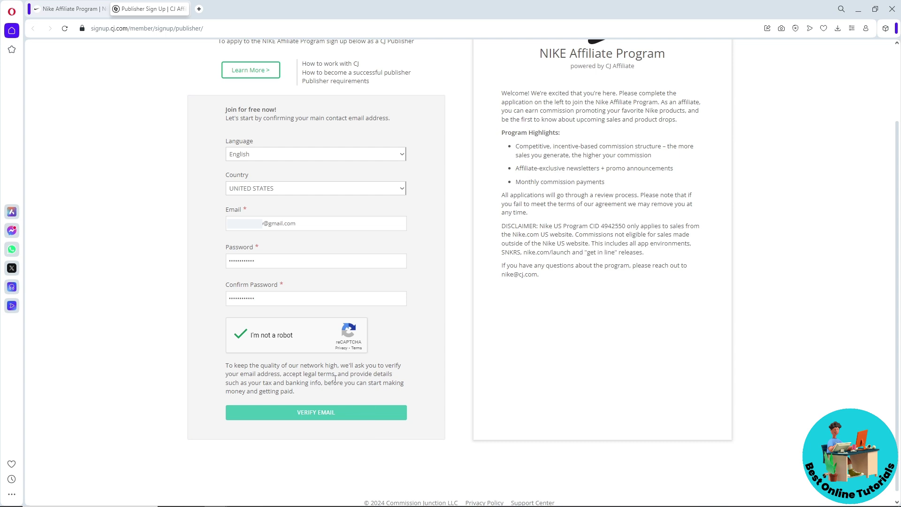
left_click(286, 416)
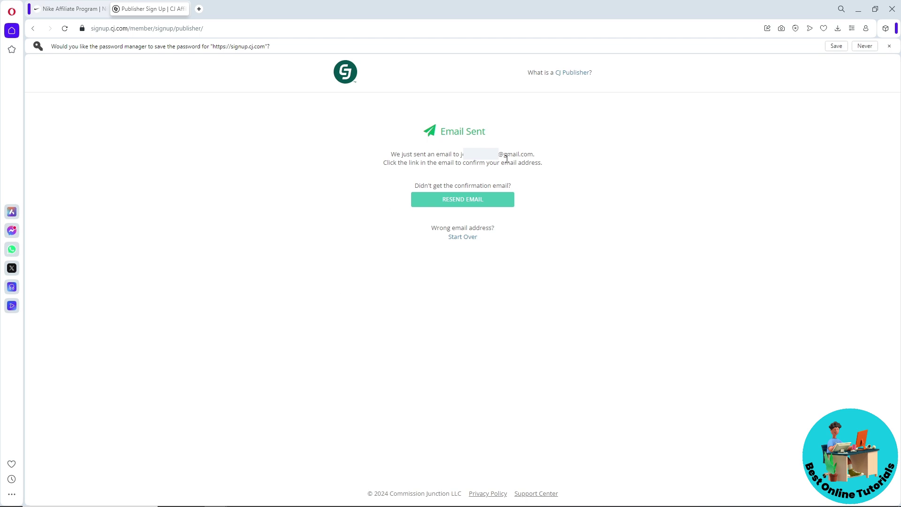
left_click(200, 9)
Go to Gmail and use 'Create My CJ Publisher Account' in the CJ confirmation e-mail
type("google.com/mail/u/1/")
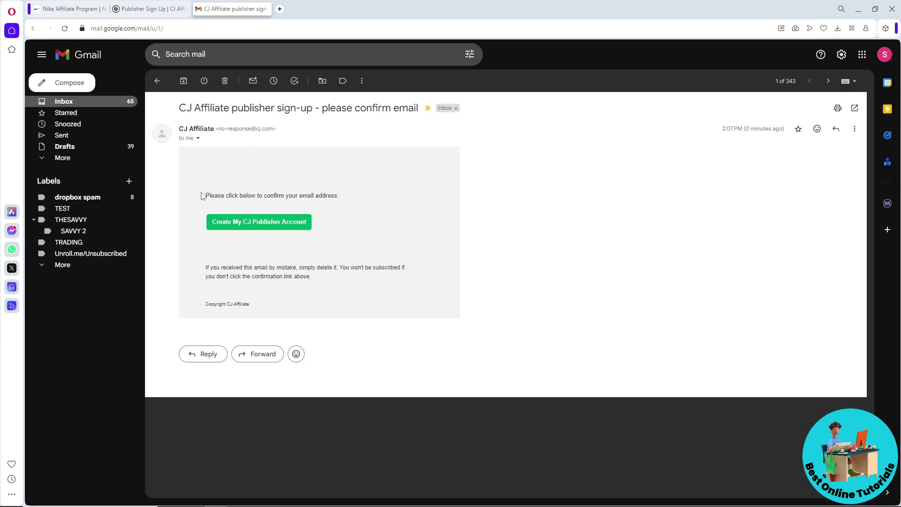
left_click(241, 227)
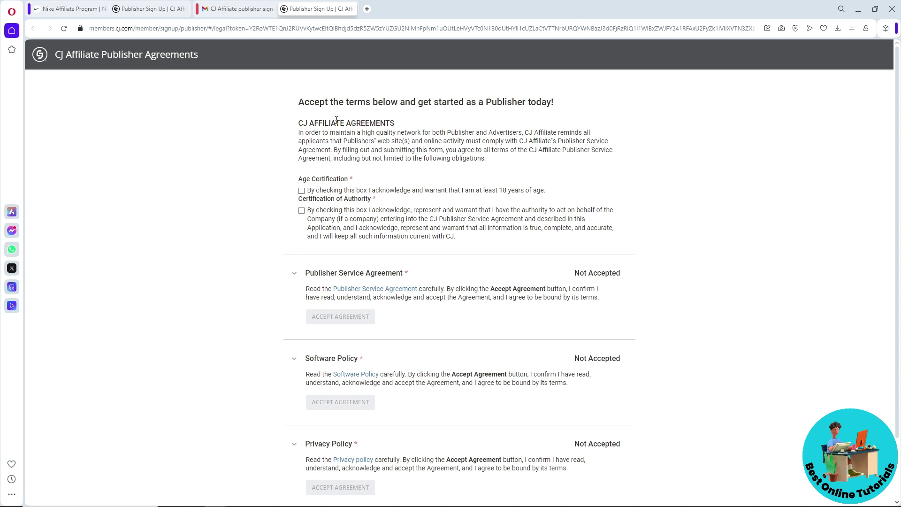
Certify age 18+ and company authority, then read and accept the Publisher Service Agreement
left_click(301, 191)
left_click(301, 210)
left_click(384, 289)
scroll(384, 292, "down", 10)
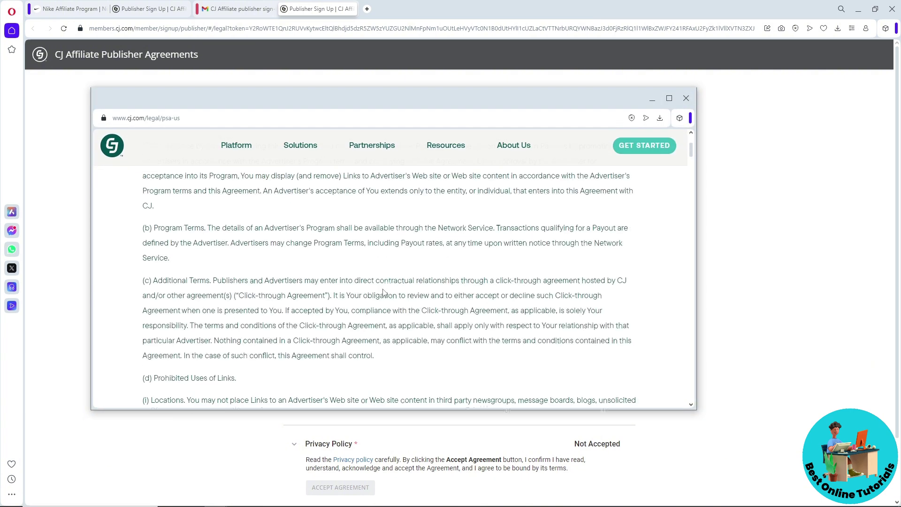
scroll(384, 292, "down", 15)
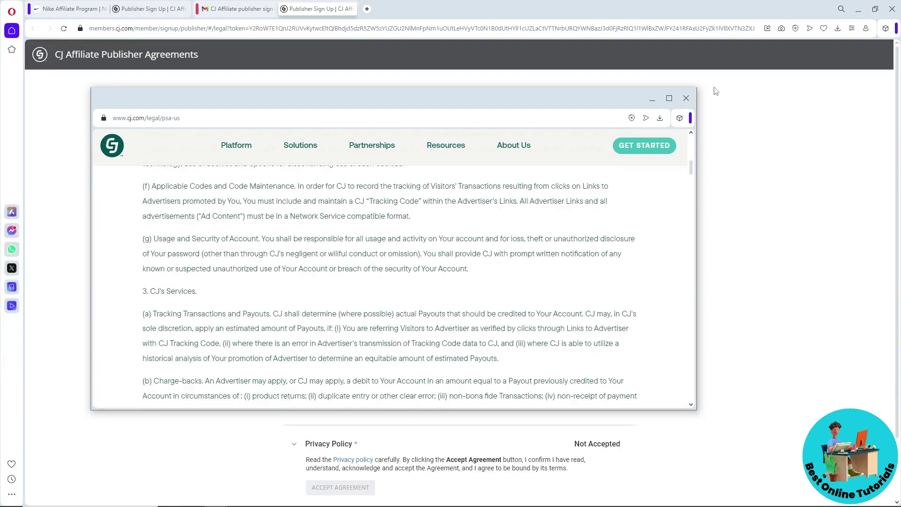
left_click(686, 98)
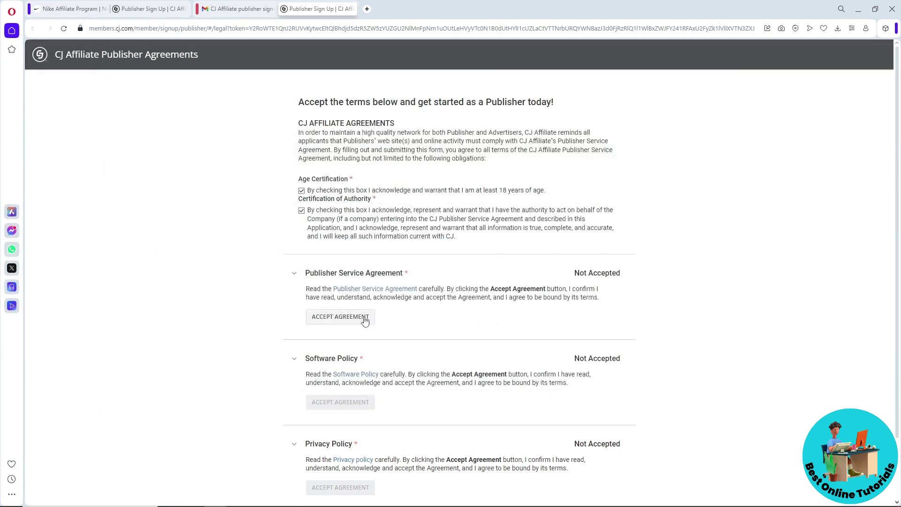
left_click(343, 318)
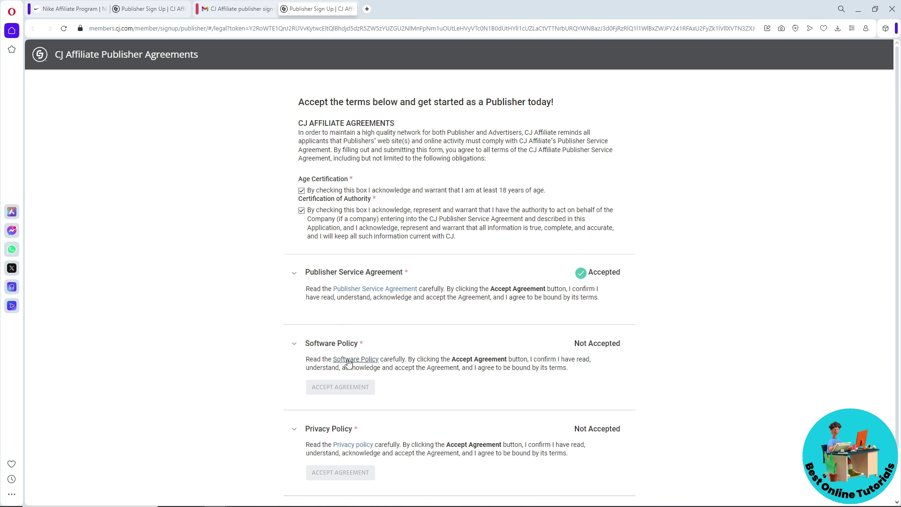
Read the Software Policy and accept its agreement
left_click(366, 362)
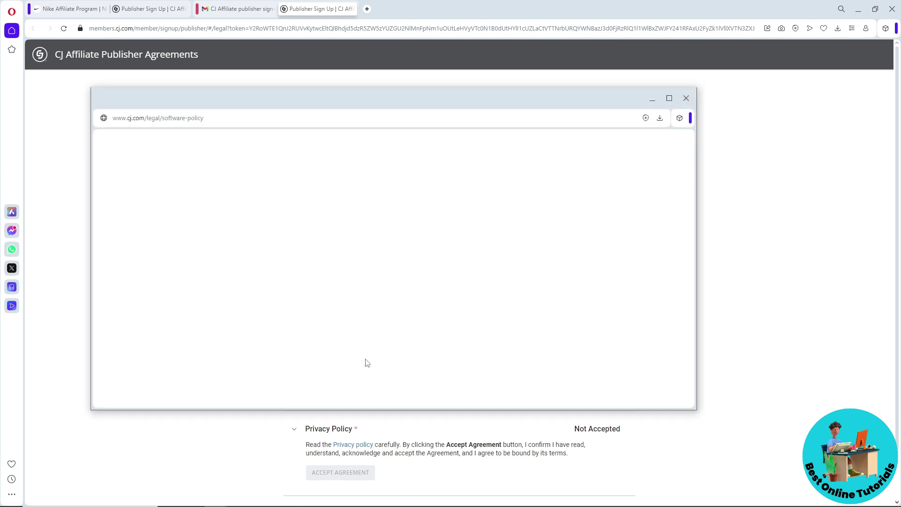
scroll(348, 297, "down", 20)
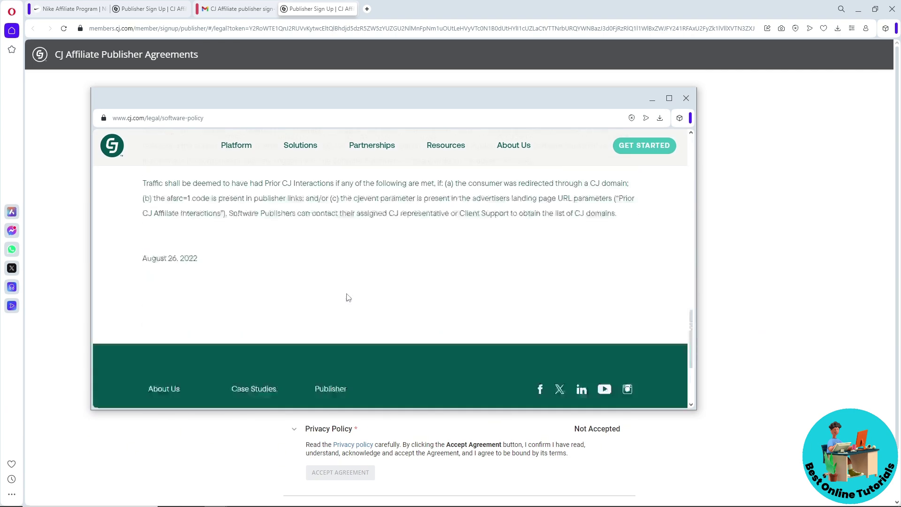
scroll(349, 297, "down", 3)
left_click(686, 98)
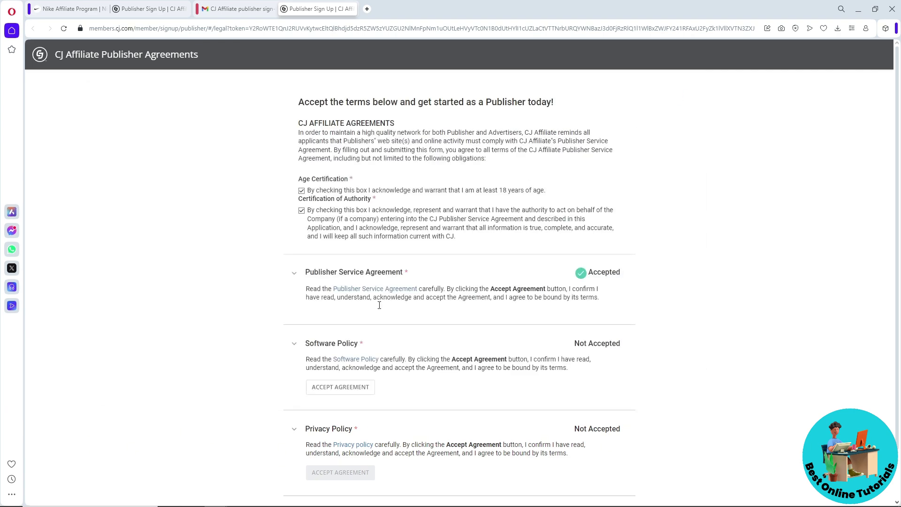
left_click(336, 390)
Read and accept the Privacy Policy, then continue to the account
scroll(338, 392, "down", 1)
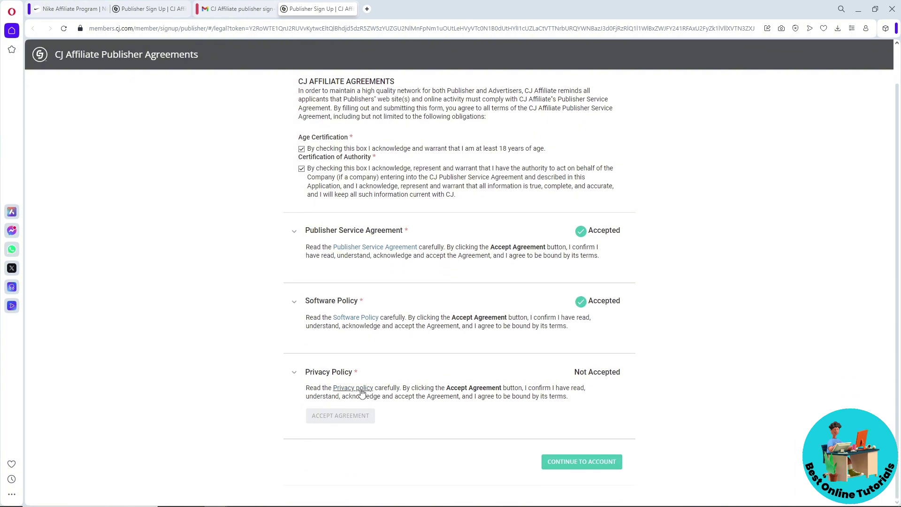
left_click(362, 389)
scroll(317, 323, "down", 3)
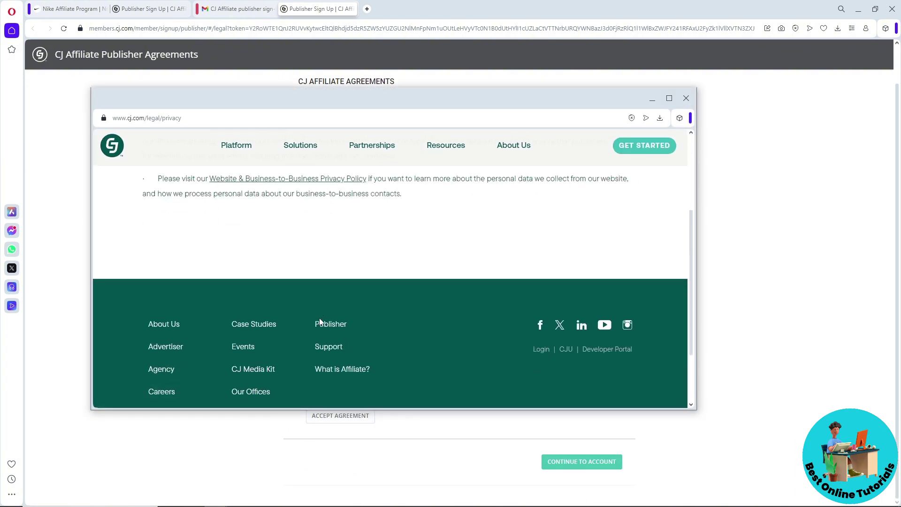
scroll(321, 322, "up", 3)
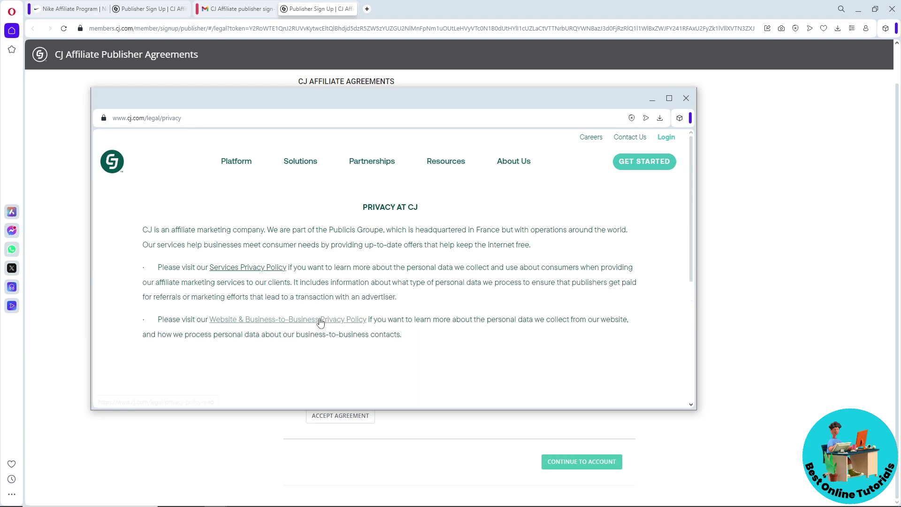
left_click(686, 98)
left_click(337, 416)
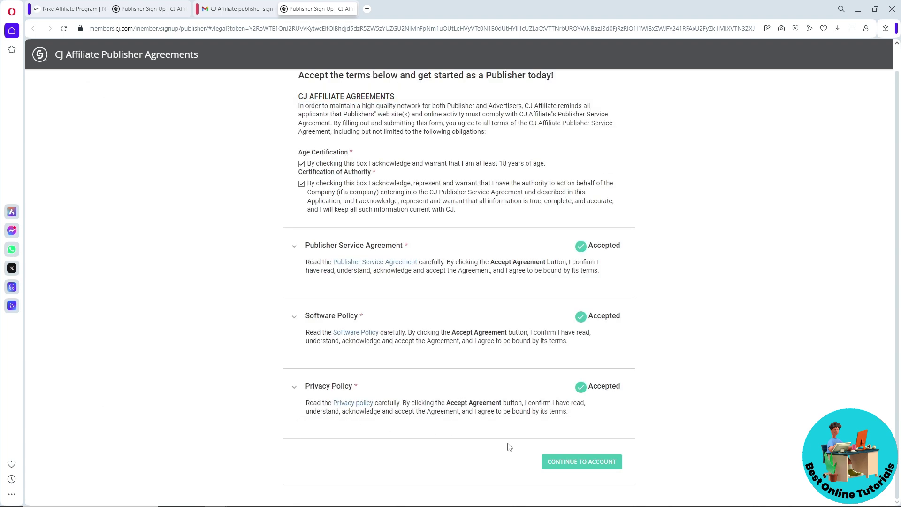
left_click(569, 463)
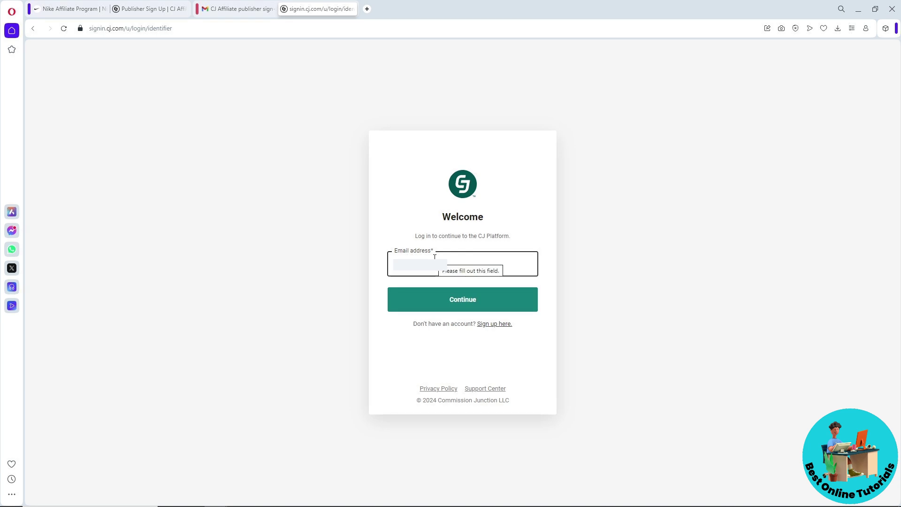
Sign in to CJ with the new account's e-mail and password
key("ctrl+v")
left_click(446, 304)
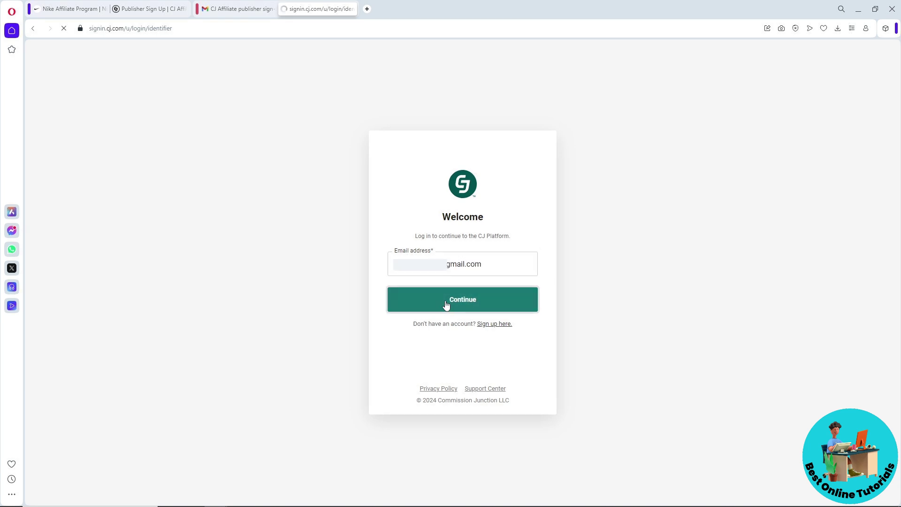
type("••")
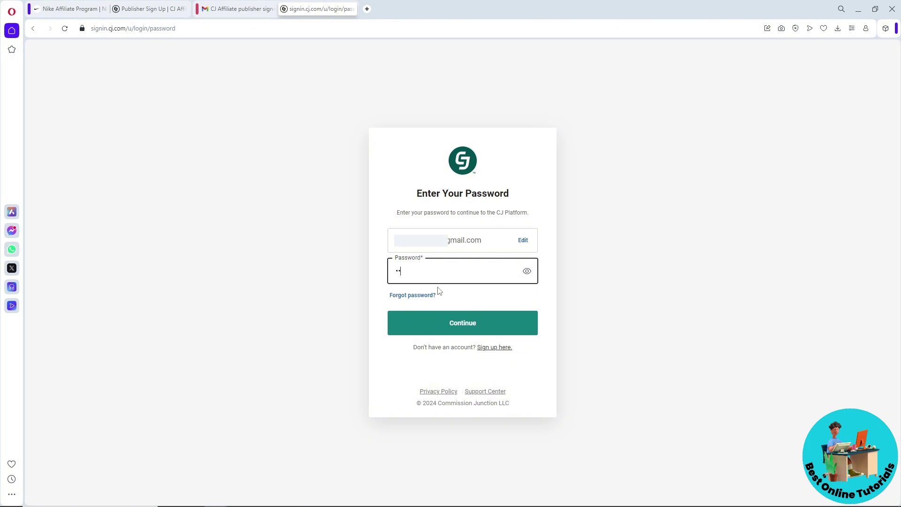
left_click(447, 331)
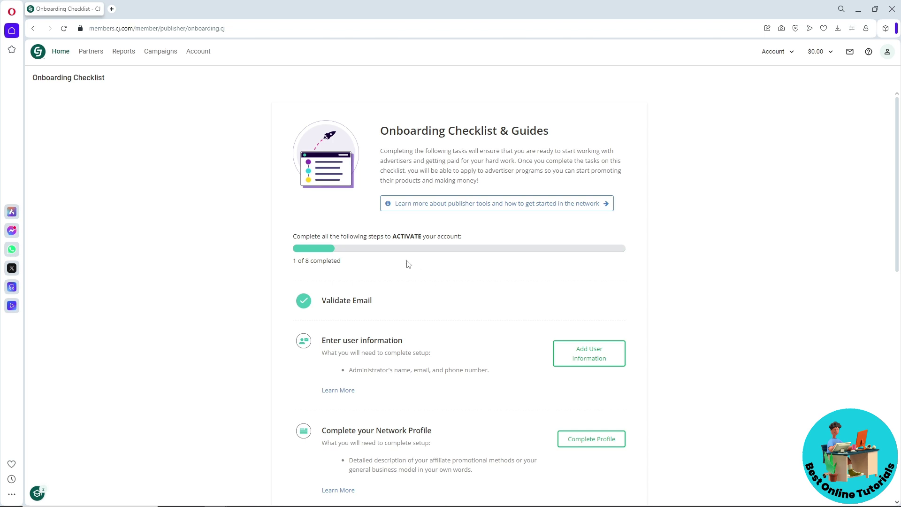
scroll(441, 281, "down", 2)
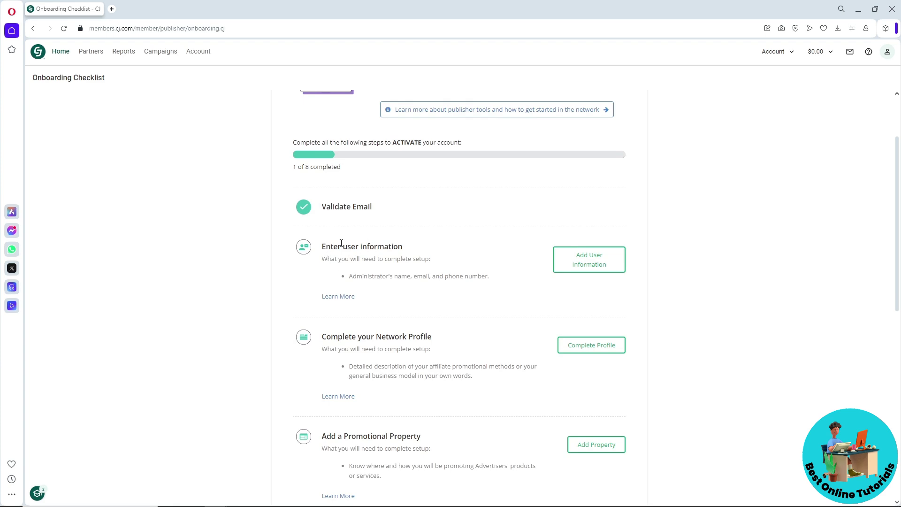
scroll(349, 252, "down", 5)
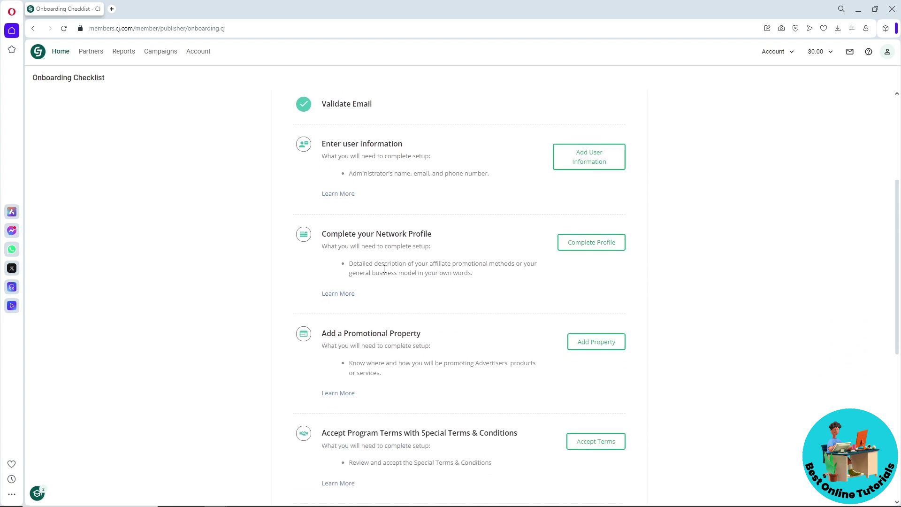
scroll(381, 238, "down", 5)
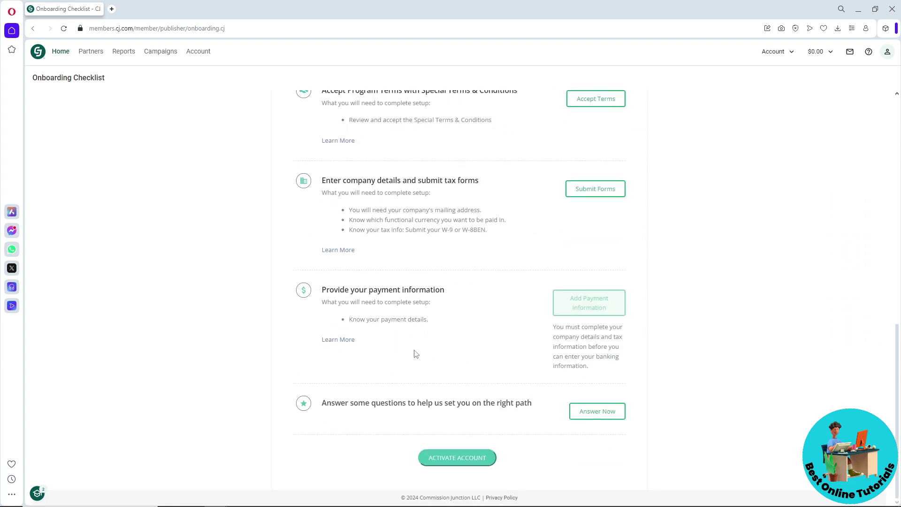
scroll(416, 352, "up", 5)
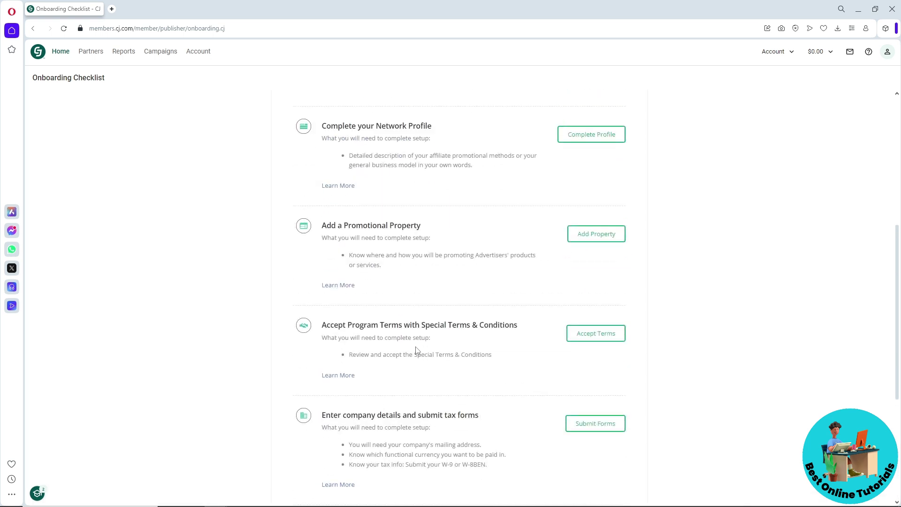
scroll(416, 352, "up", 6)
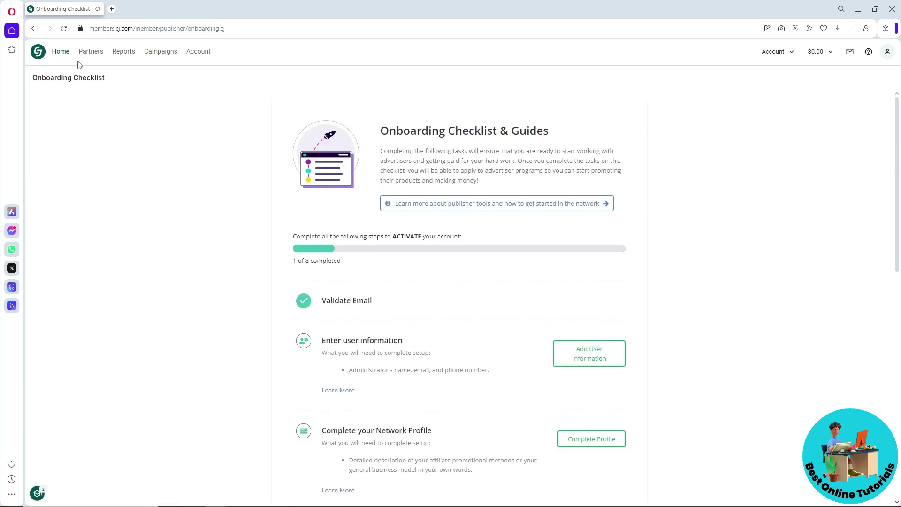
mouse_move(85, 56)
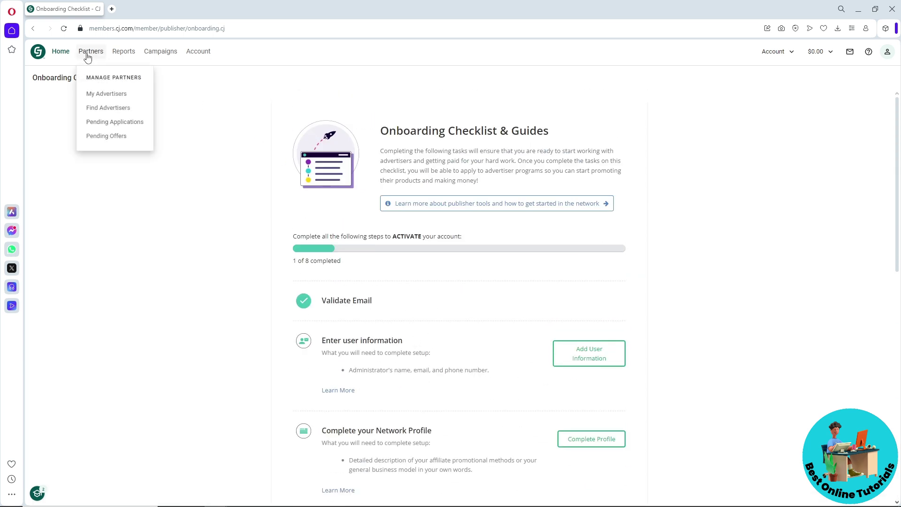
Search Find Advertisers for 'nike' and select NIKE (4942550) as the advertiser
left_click(103, 110)
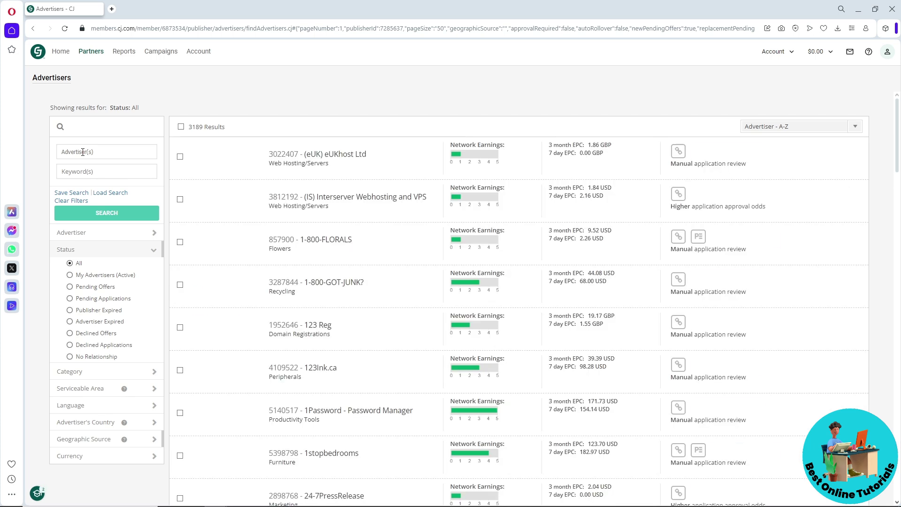
left_click(83, 151)
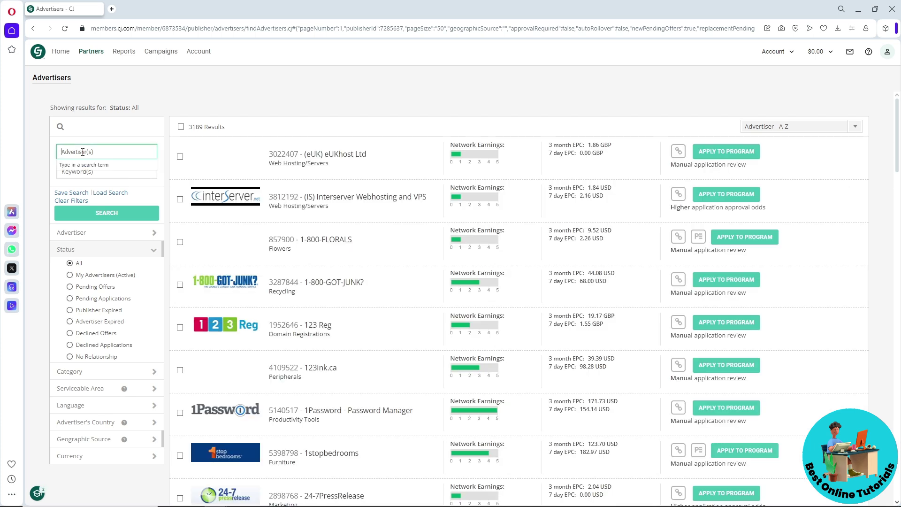
type("nike")
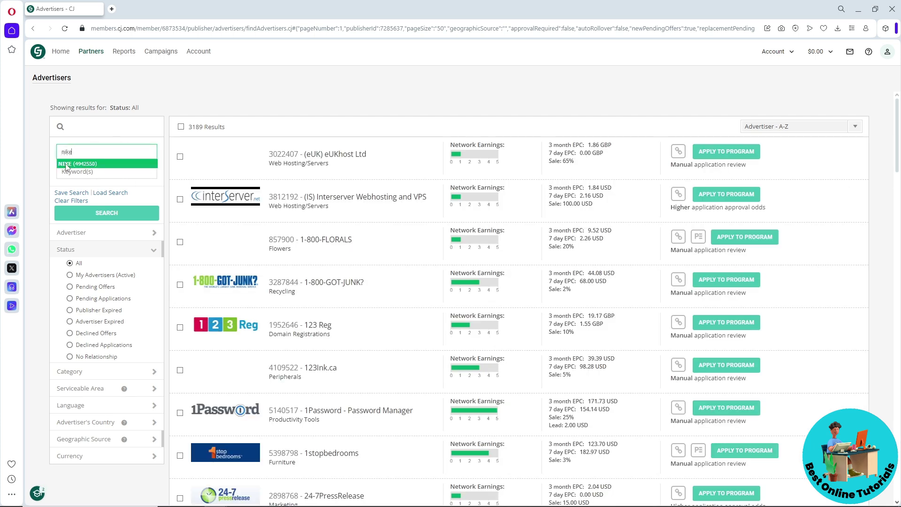
left_click(69, 164)
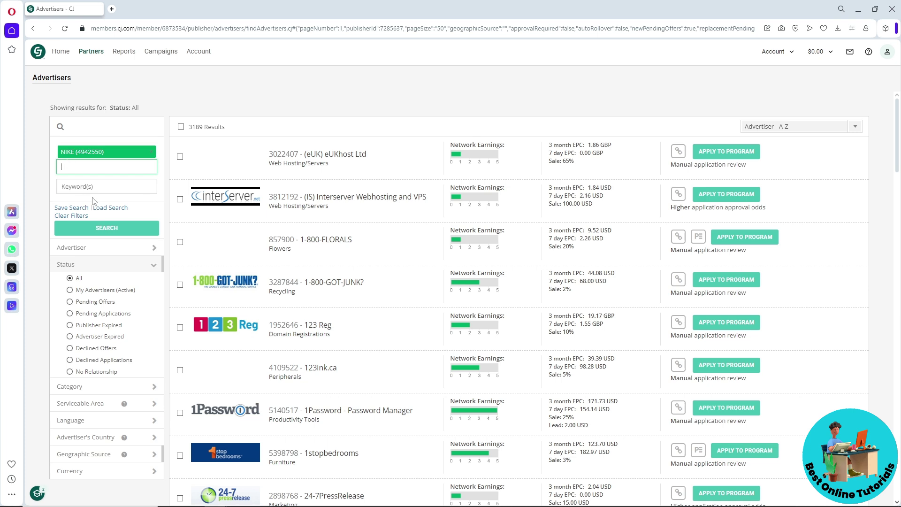
left_click(97, 229)
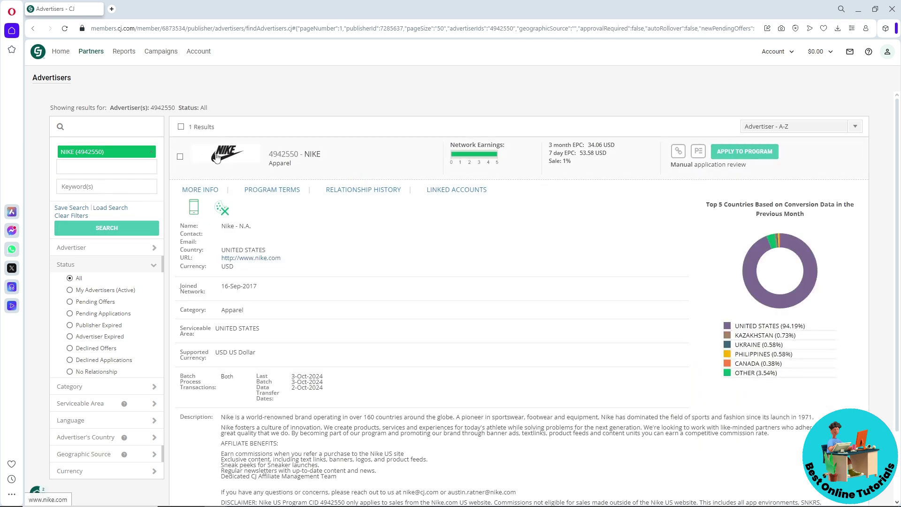
Apply to the NIKE program, note the onboarding-required error, and return Home
left_click(741, 156)
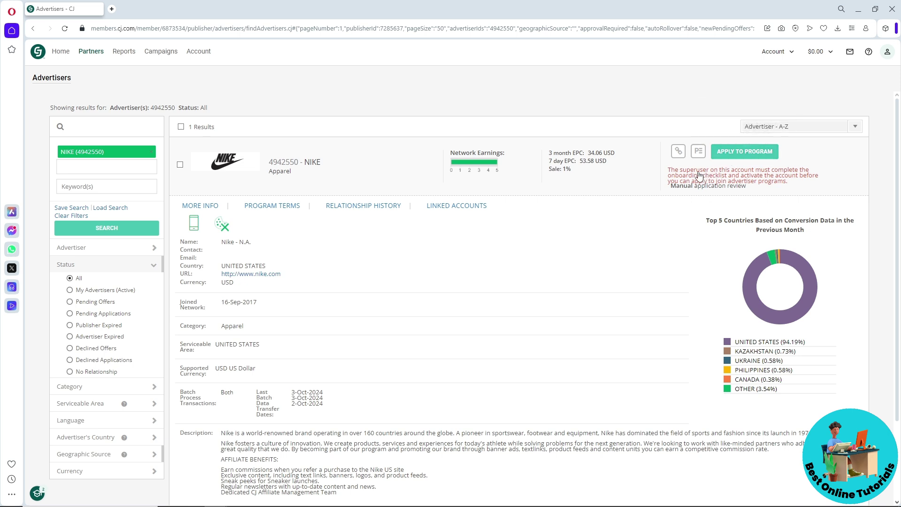
left_click_drag(671, 172, 780, 173)
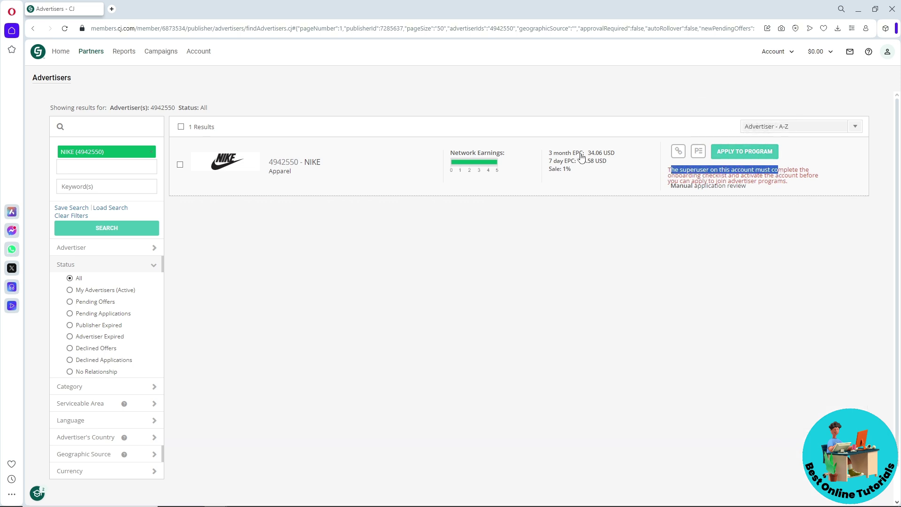
left_click(62, 51)
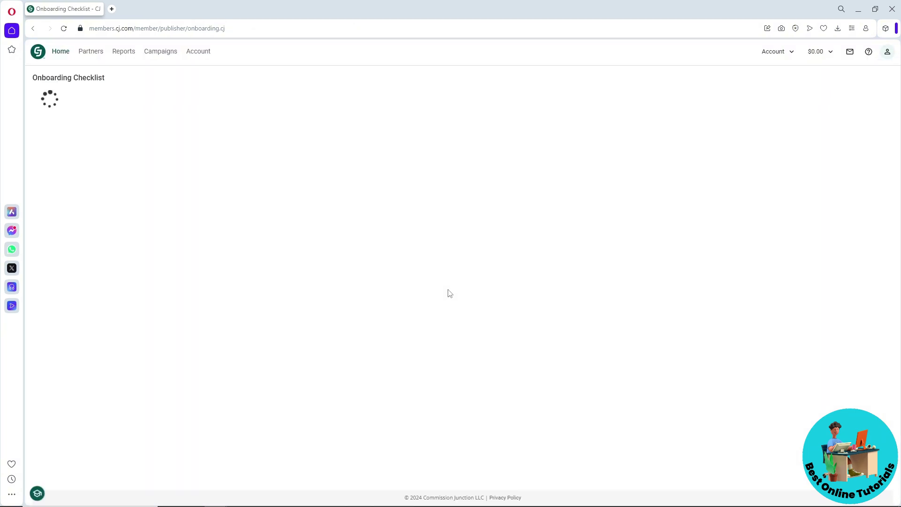
Scroll through the Onboarding Checklist to review the remaining steps, 1 of 8 done
scroll(449, 294, "down", 2)
scroll(448, 293, "down", 4)
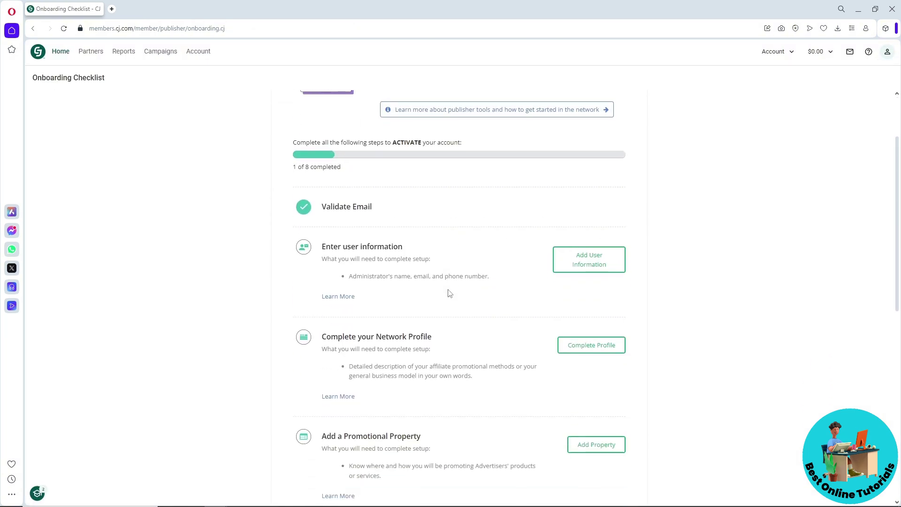